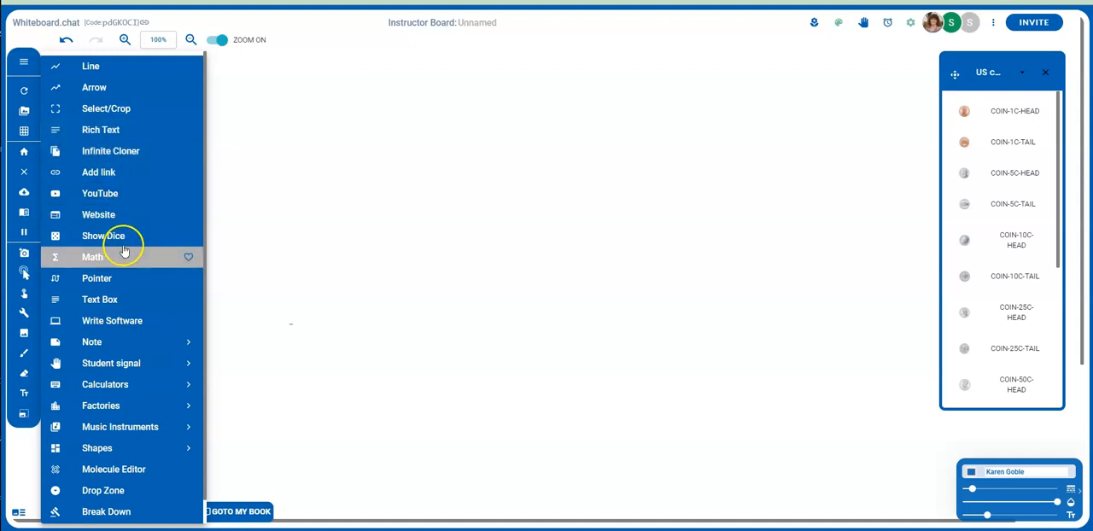
Step: Place an empty rich text editor in the upper middle of the board and close it
click(108, 109)
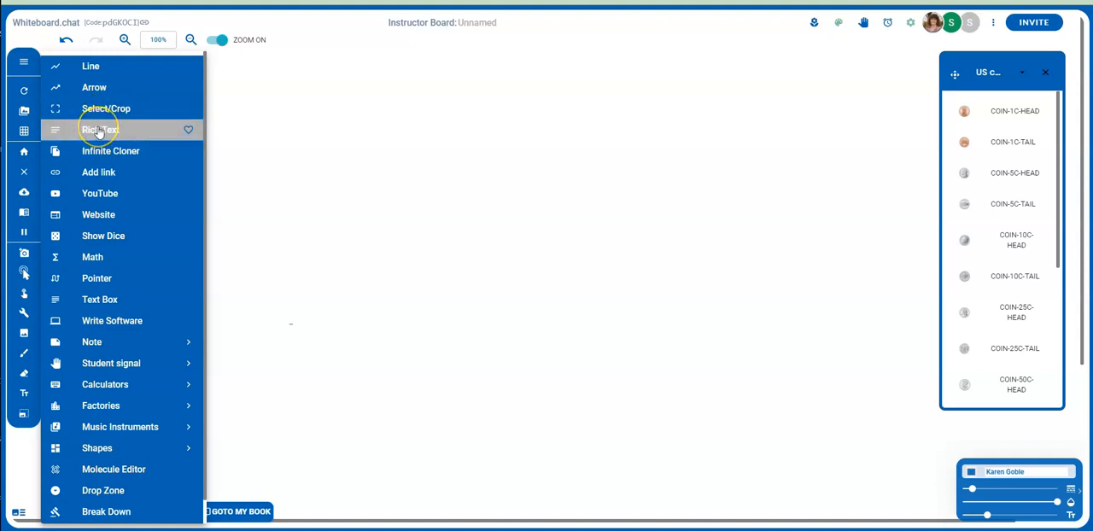
click(98, 129)
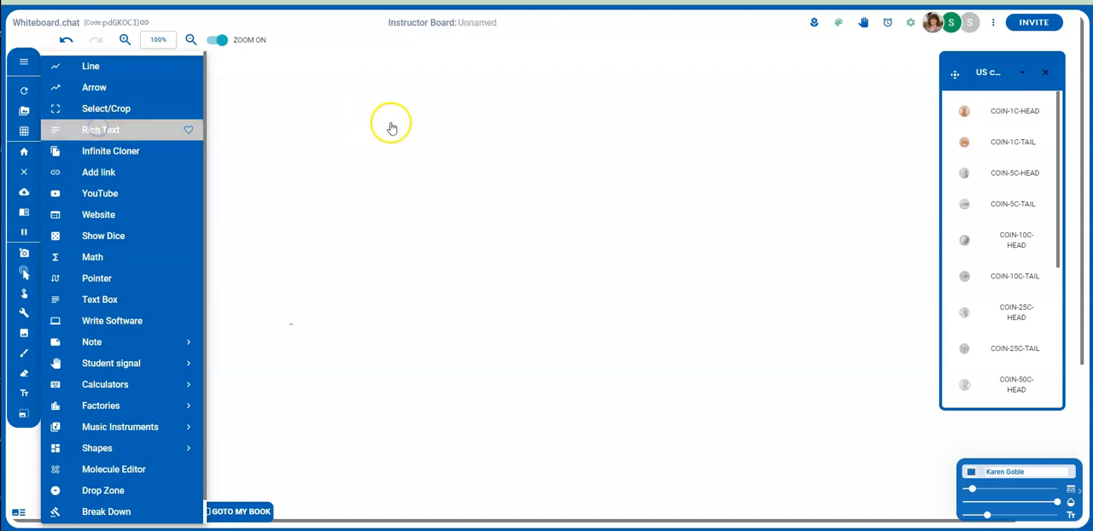
click(398, 121)
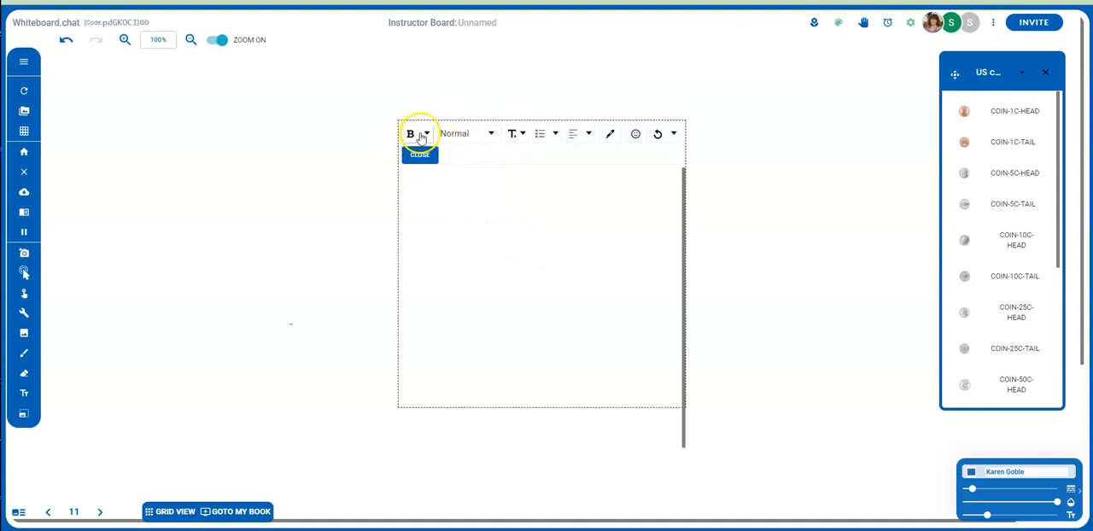
click(417, 158)
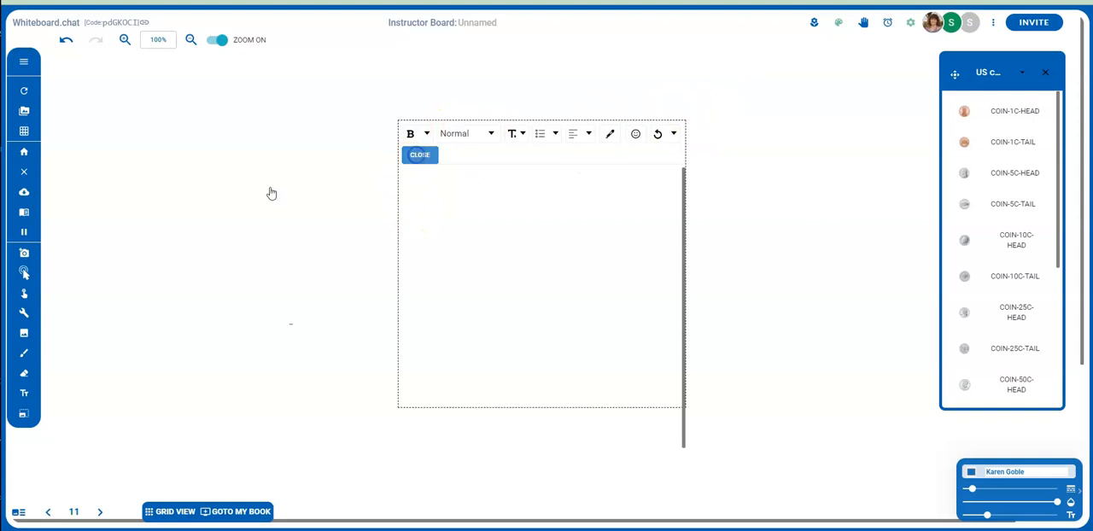
Step: Place a YouTube player window in the upper right area of the whiteboard
click(24, 313)
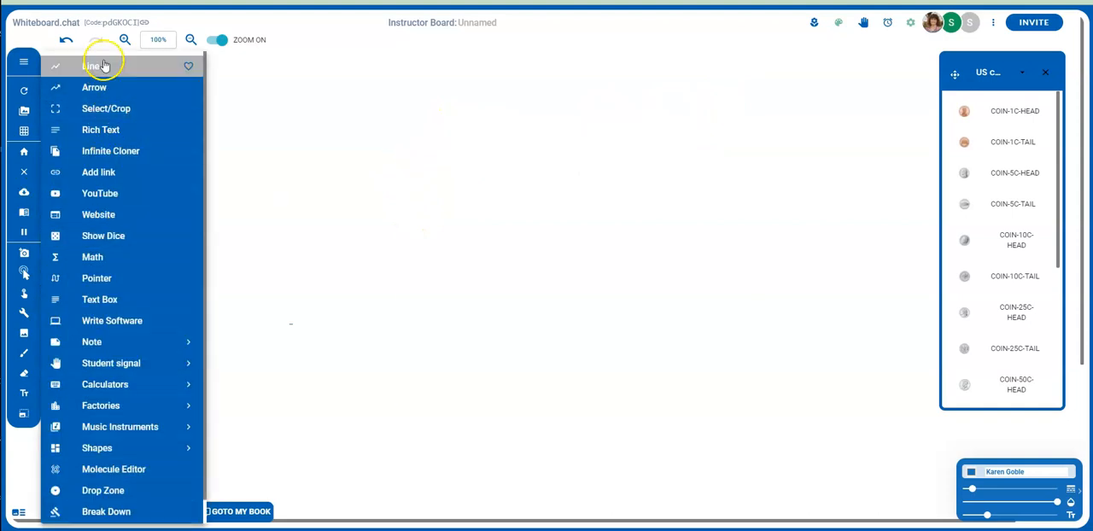
click(99, 174)
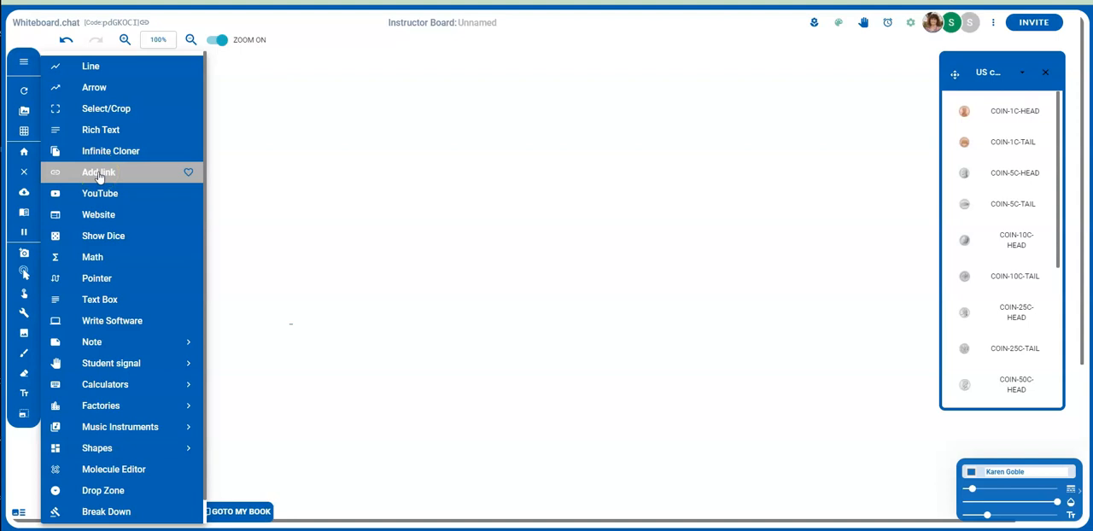
click(97, 194)
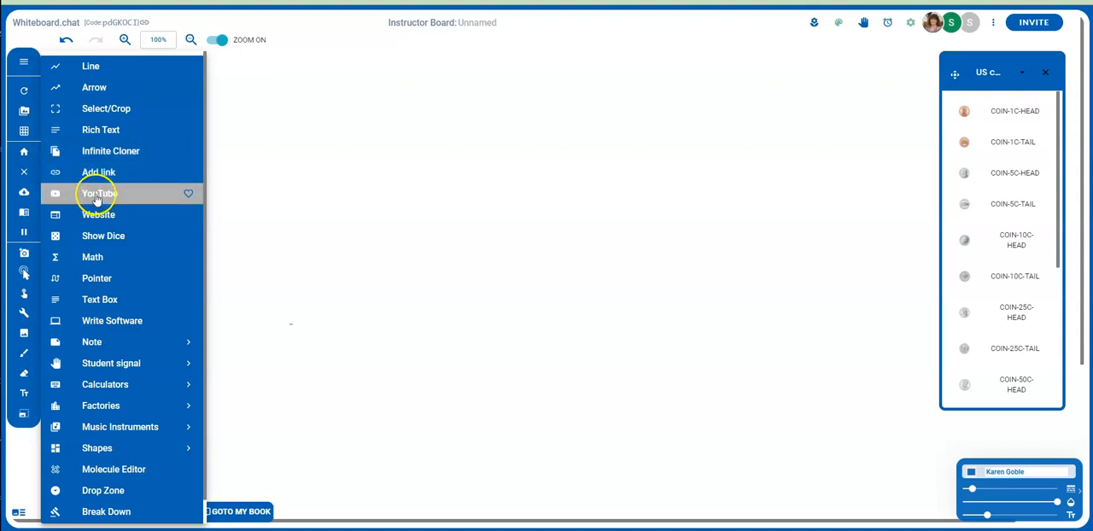
click(571, 94)
click(619, 129)
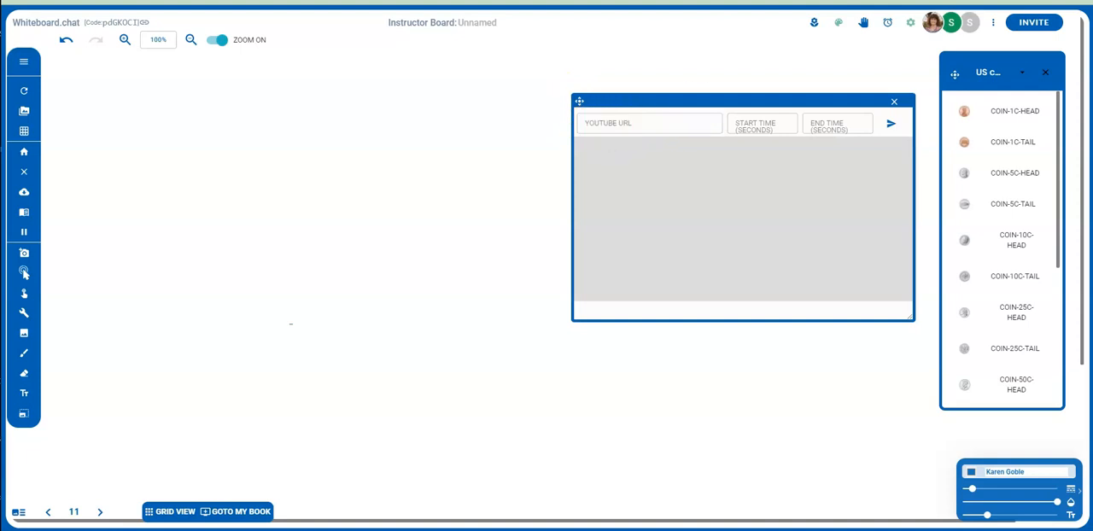
Step: Copy the link of the "What Numbers Make 10" video in the YouTube tab and load it into the whiteboard's video player
key(ctrl+Tab)
right_click(342, 168)
click(363, 180)
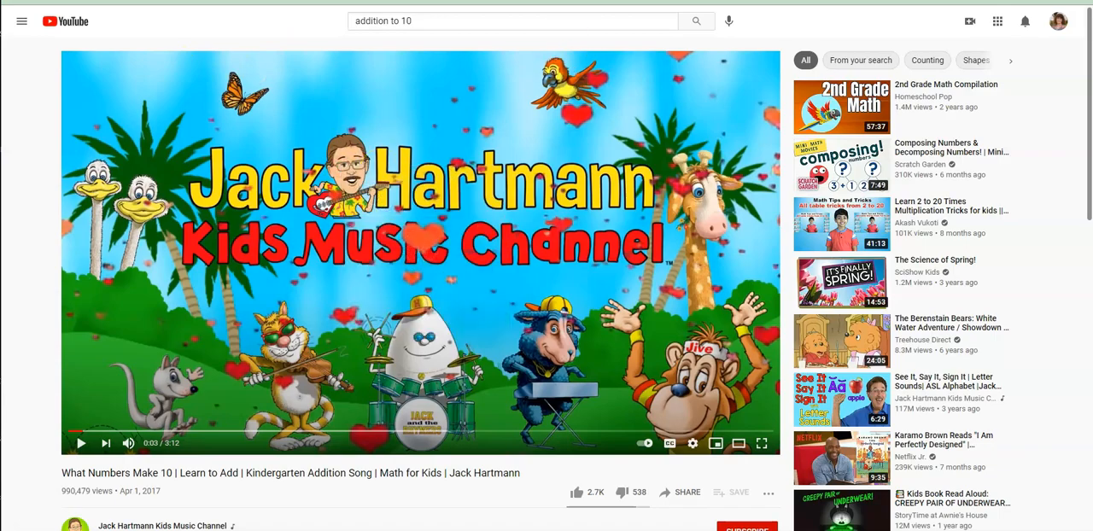
key(ctrl+shift+Tab)
click(616, 122)
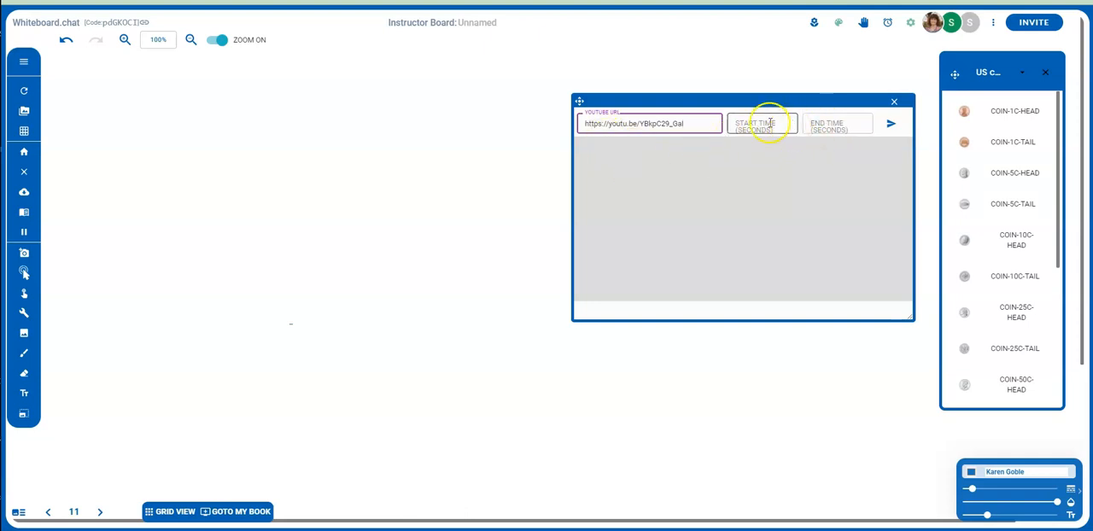
click(893, 125)
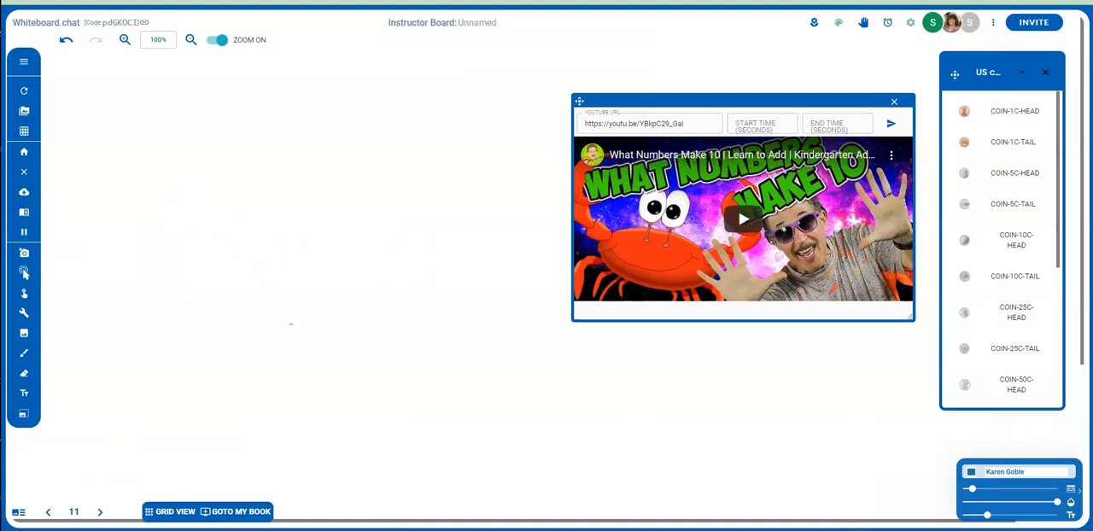
click(24, 314)
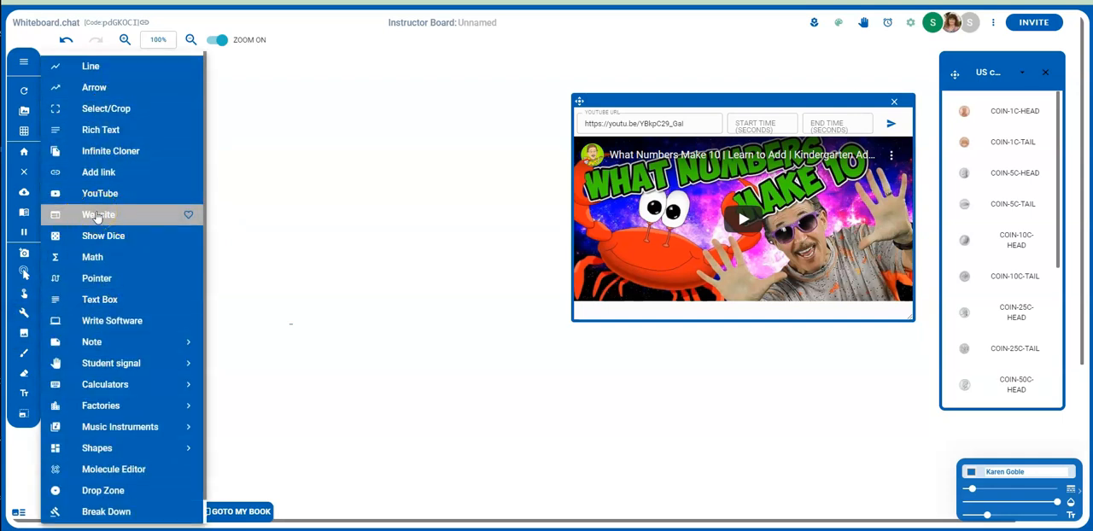
click(97, 218)
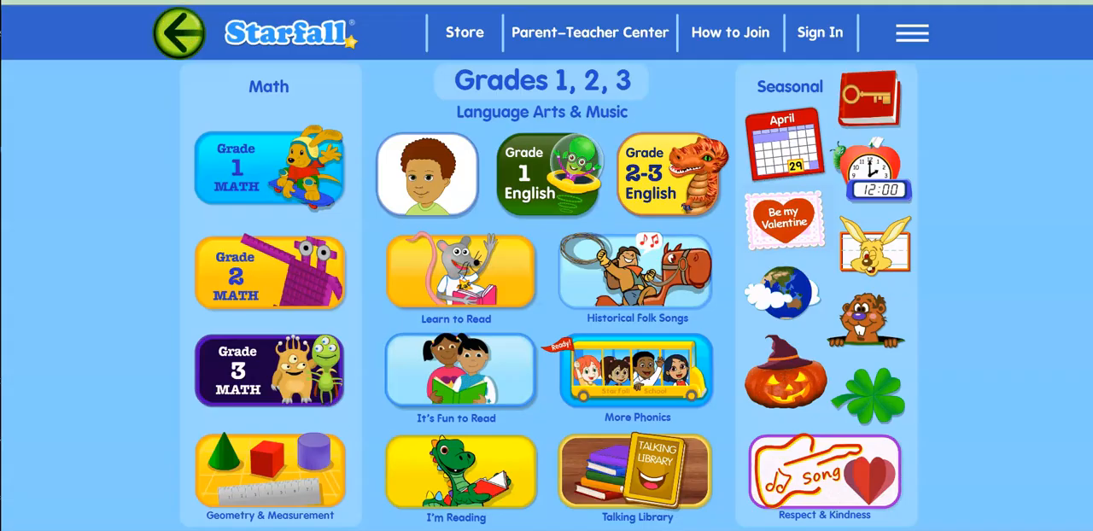
right_click(181, 5)
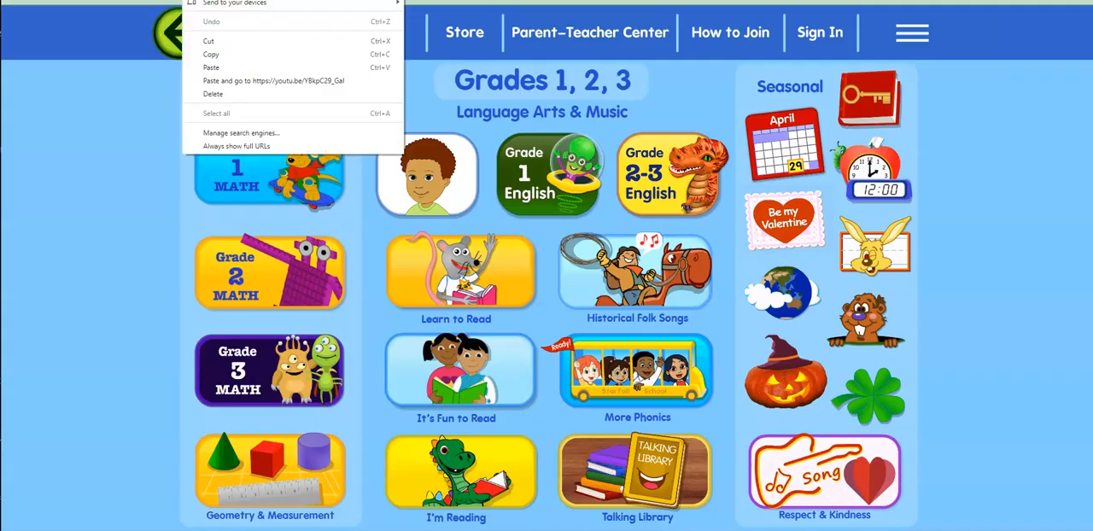
key(Escape)
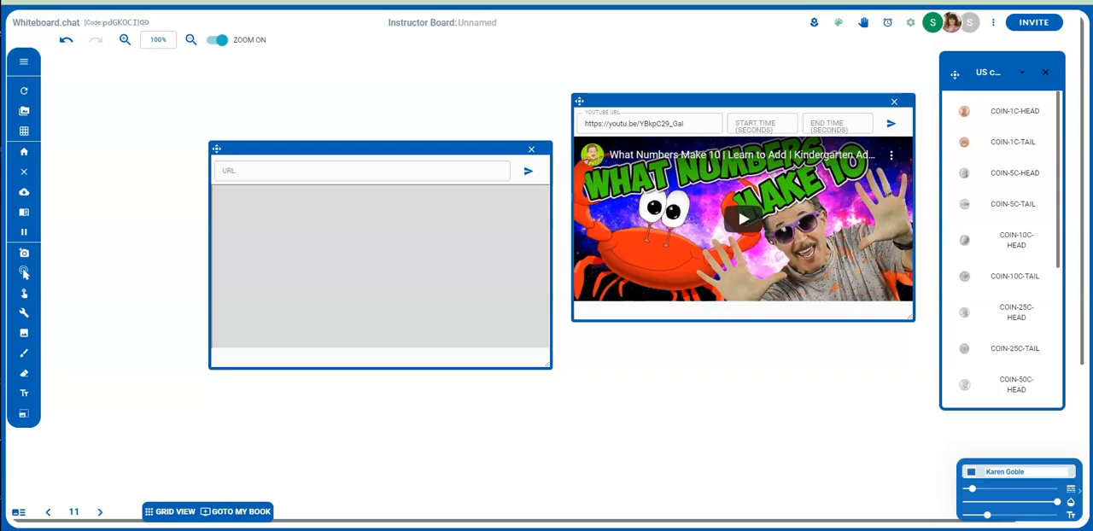
click(235, 174)
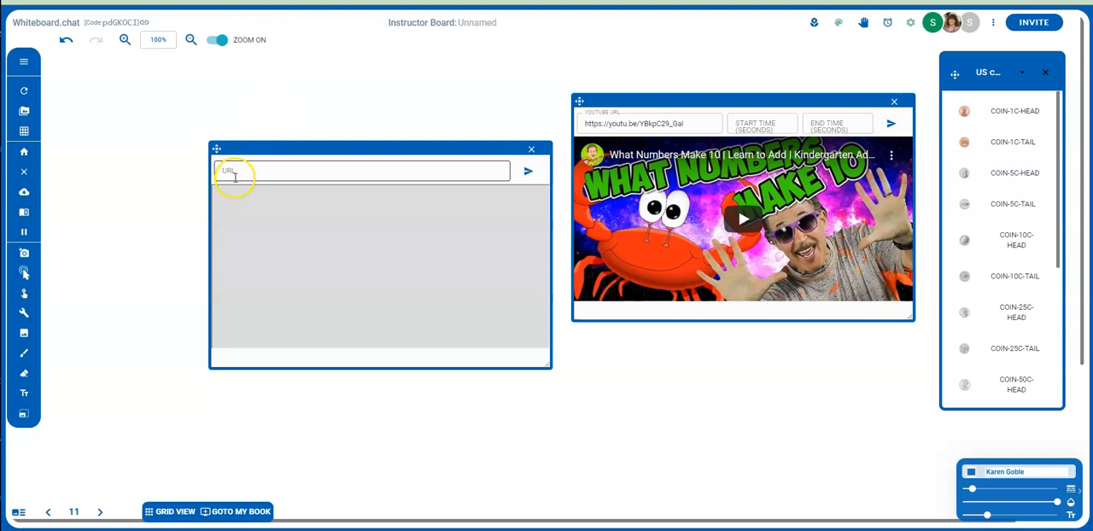
text(http://www.starfall.com/h/index-grades123.php)
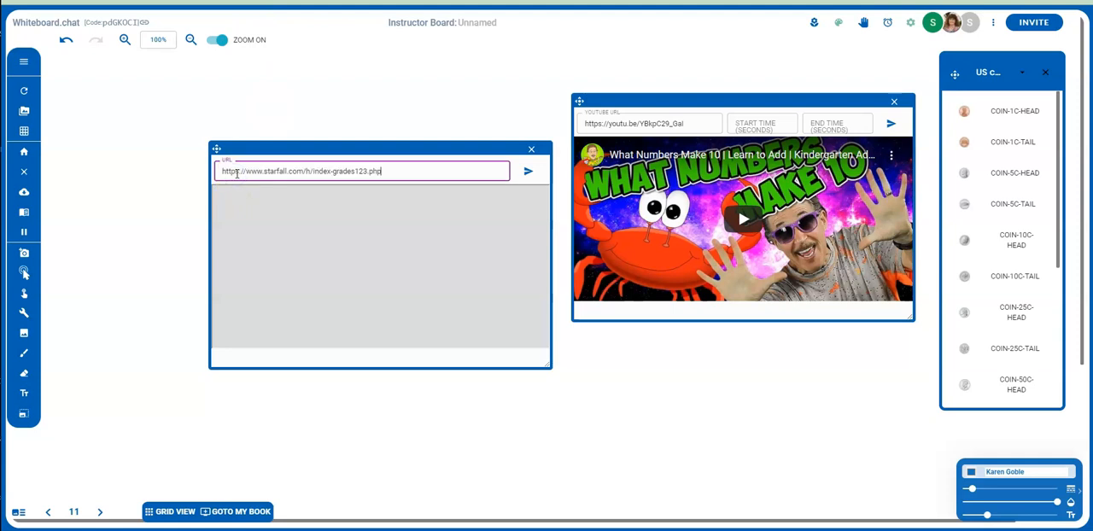
click(525, 176)
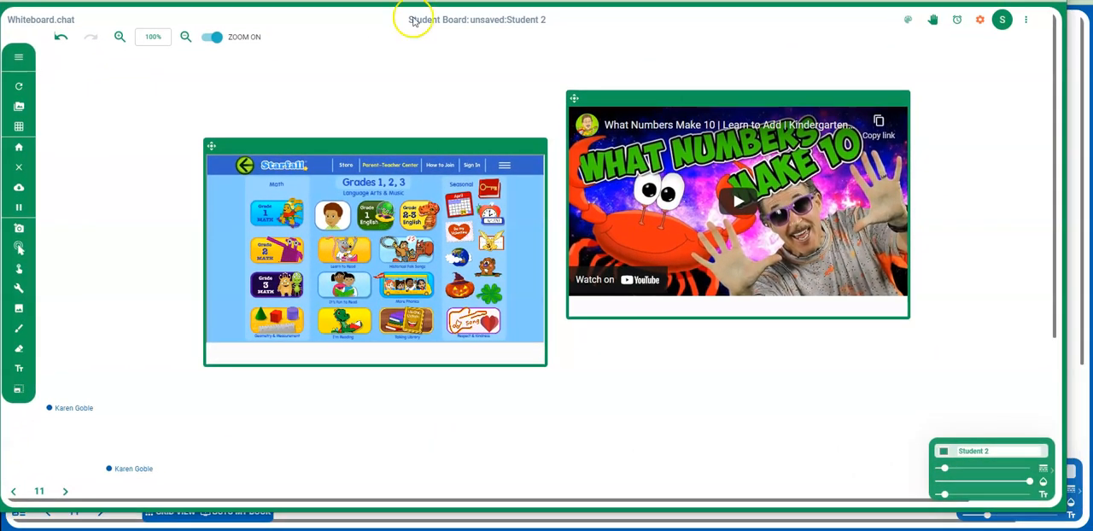
Step: On the student board, try Learn to Read and the Peg the Hen book inside the embedded Starfall site
click(341, 254)
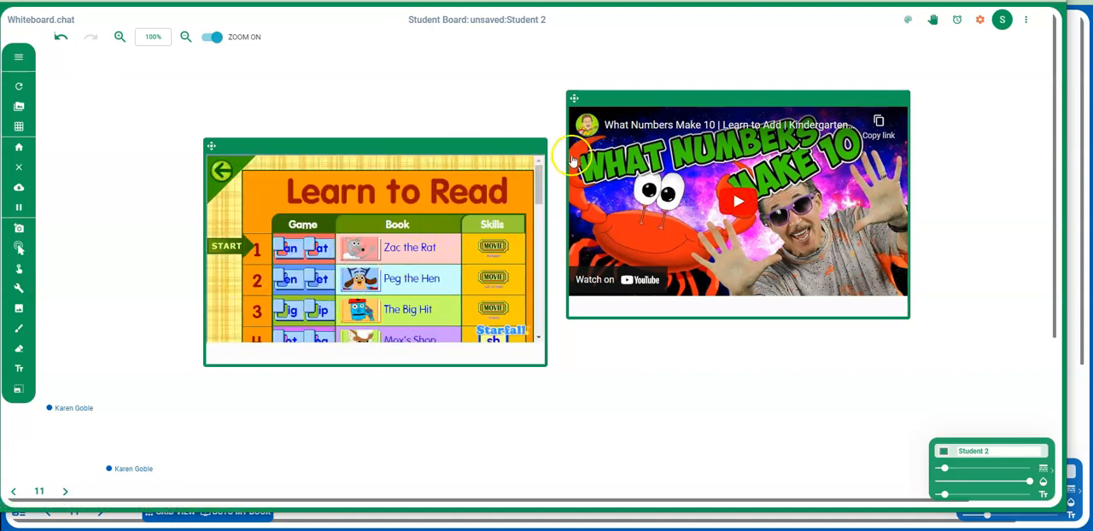
click(401, 278)
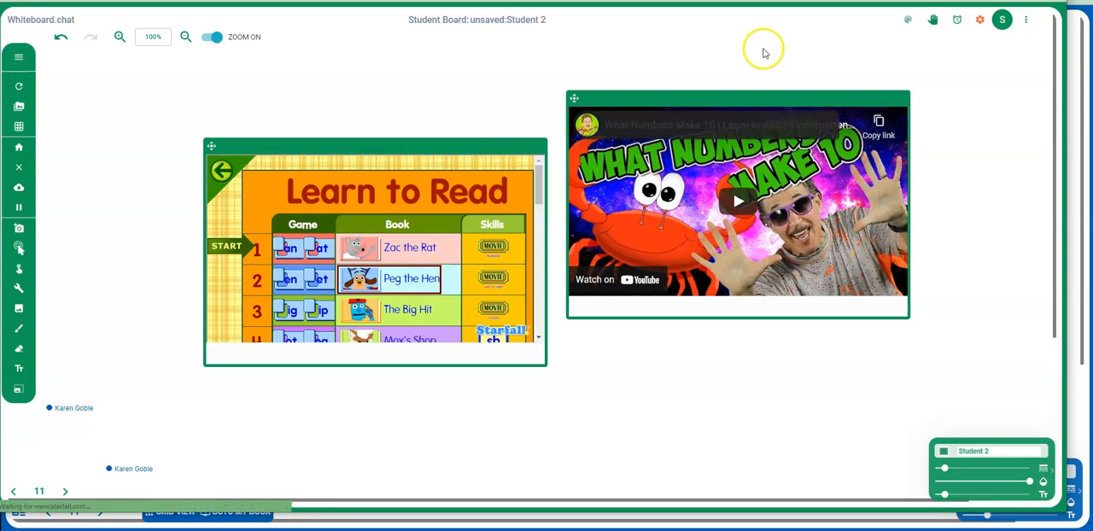
click(382, 254)
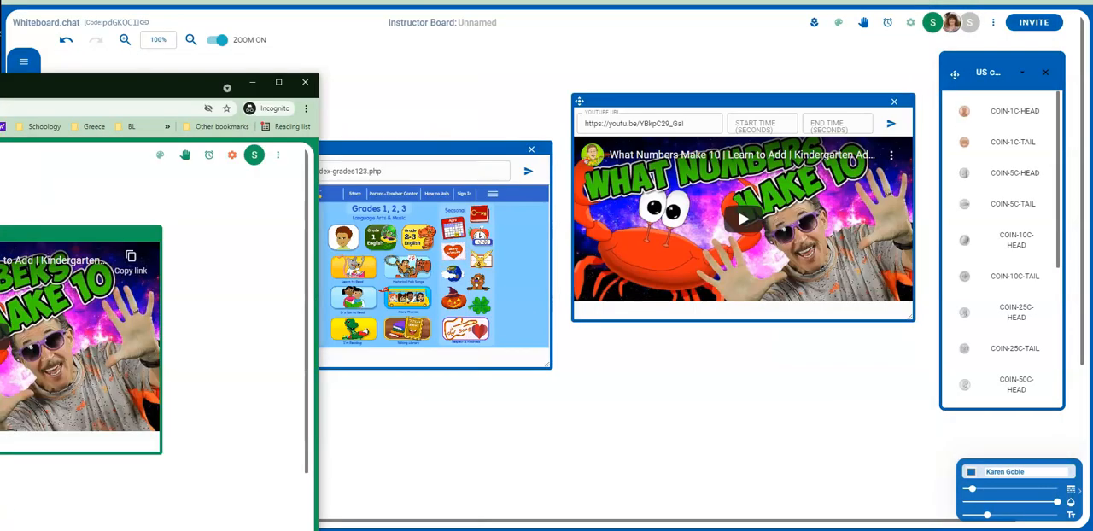
Step: Examine the options offered by the Pointer, Calculators, Music Instruments and Shapes tools on the instructor board
click(24, 271)
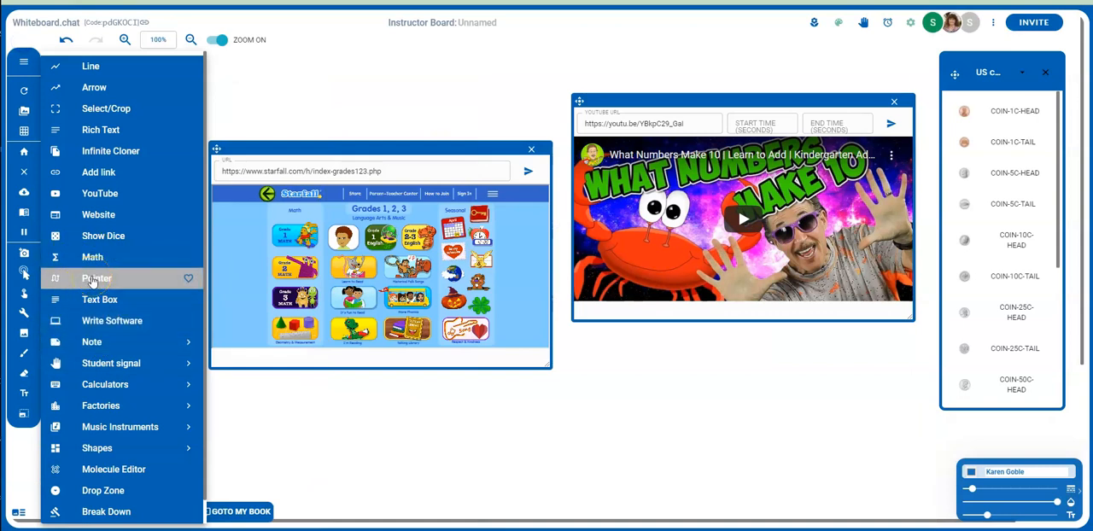
click(90, 282)
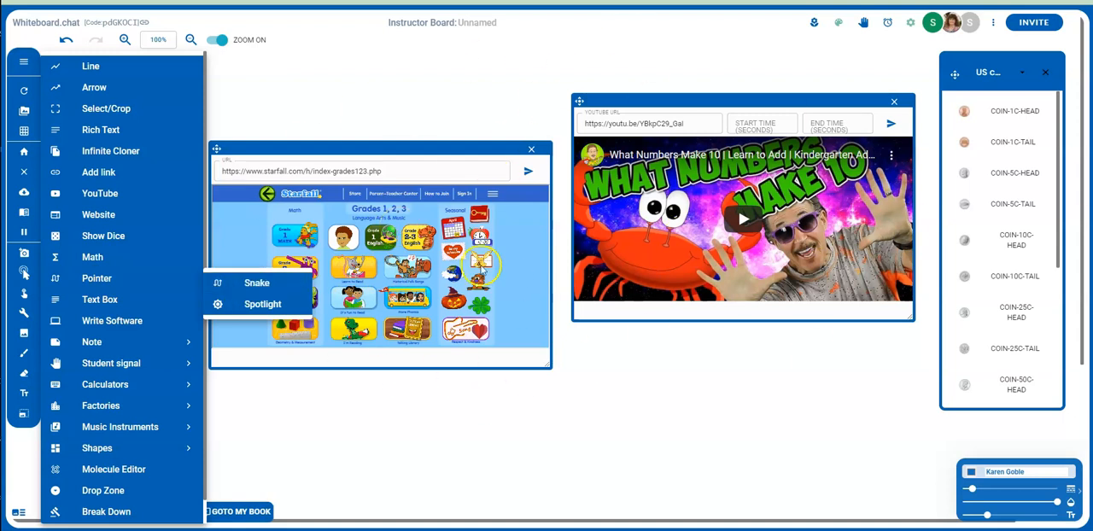
click(89, 262)
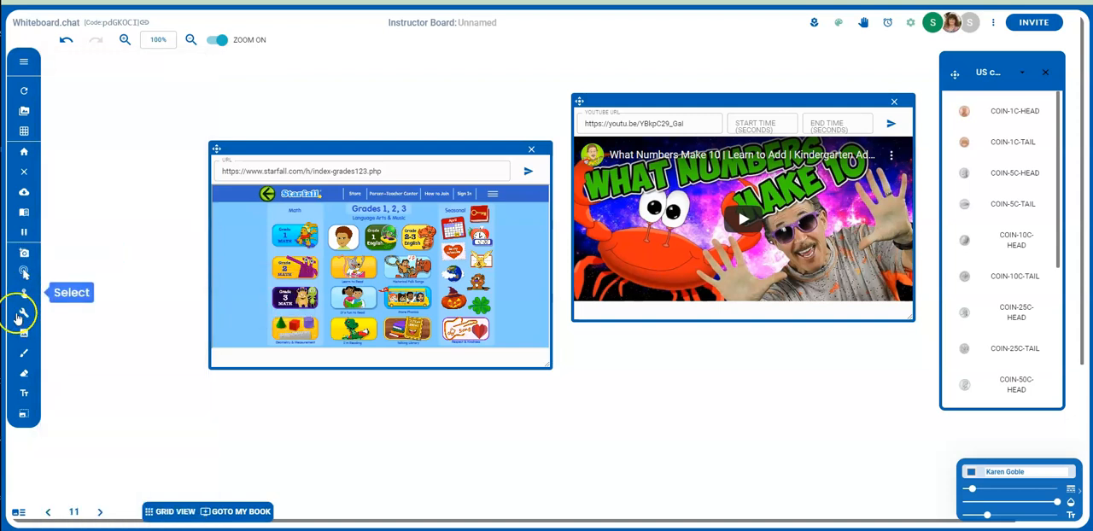
click(23, 314)
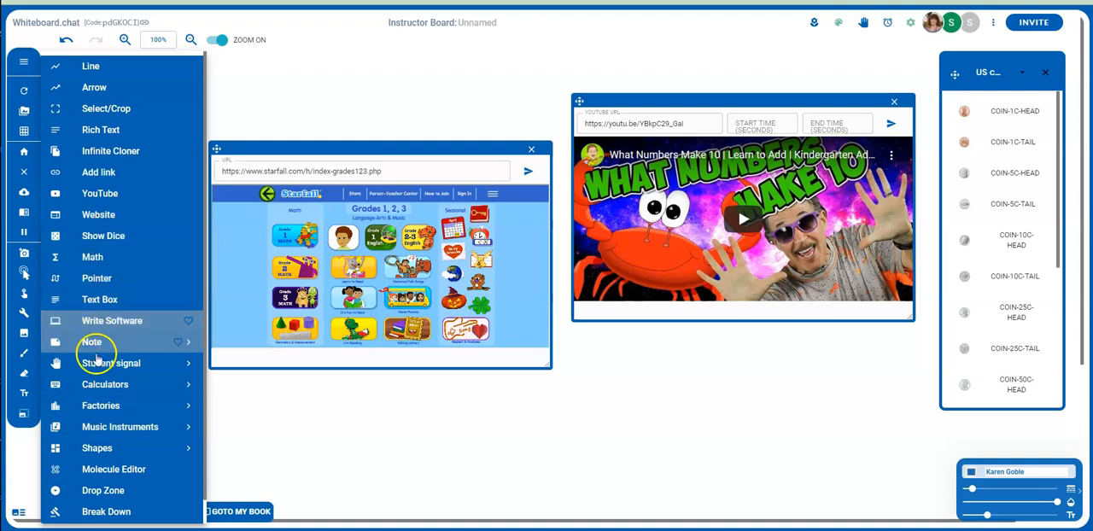
click(117, 385)
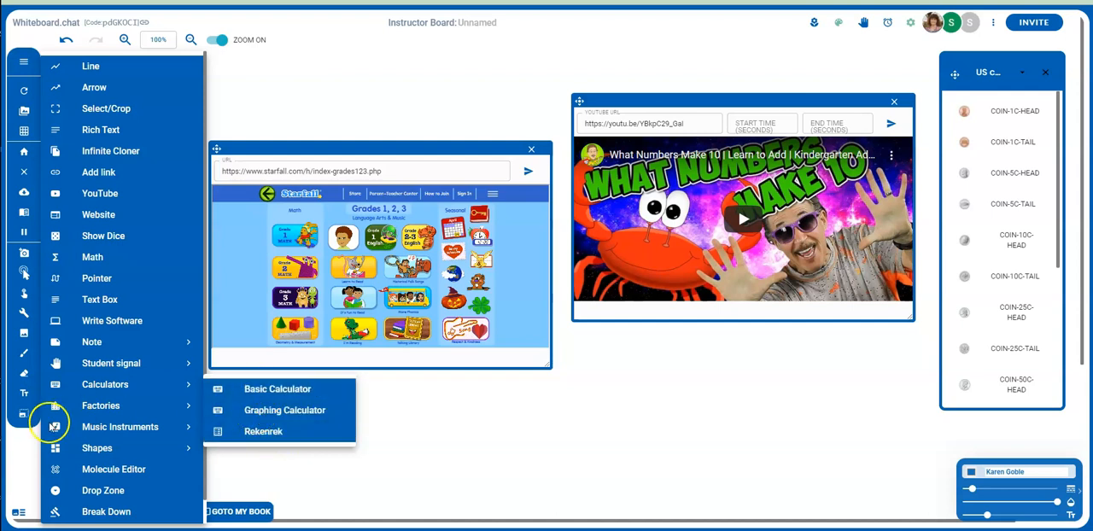
click(101, 449)
click(24, 314)
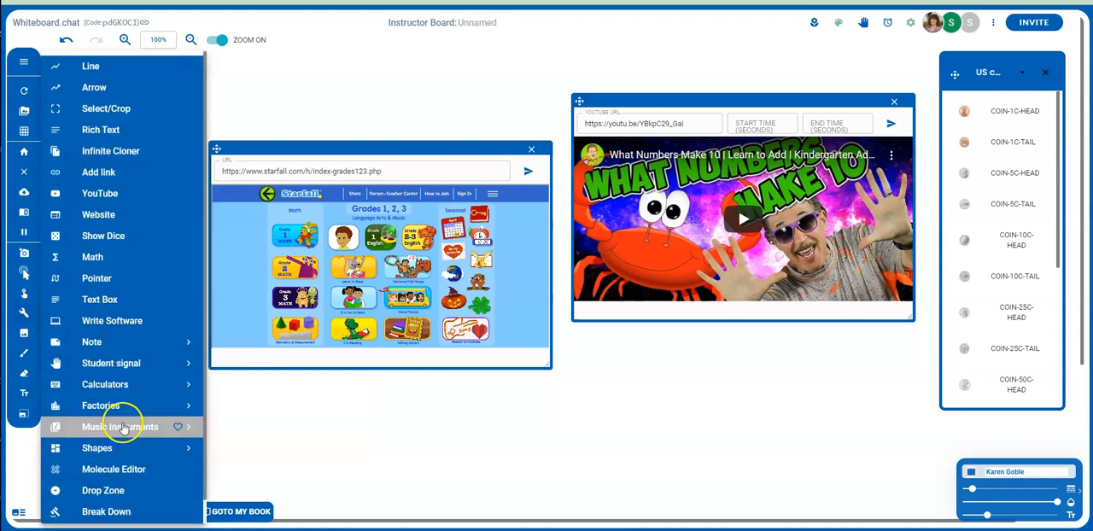
click(124, 429)
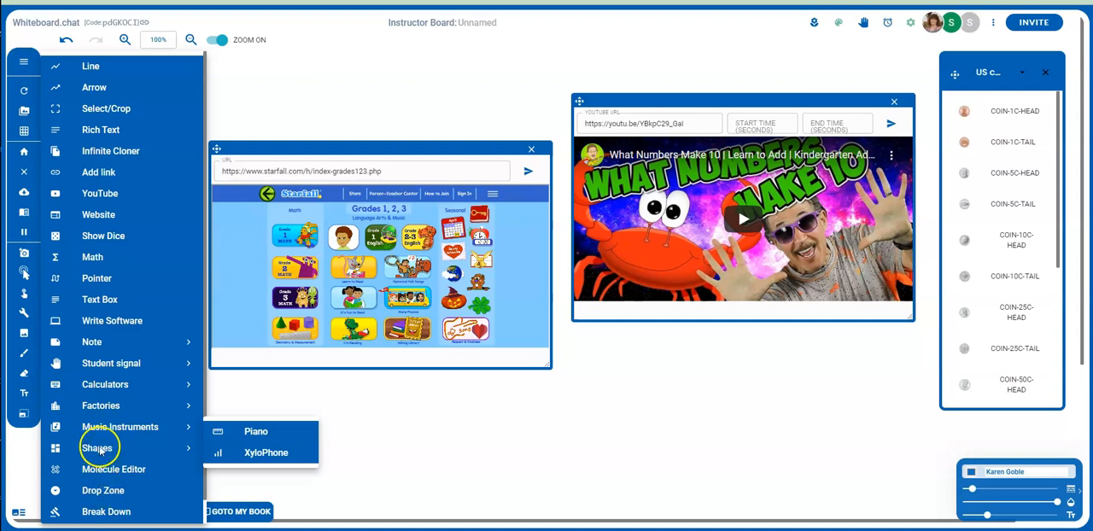
click(97, 449)
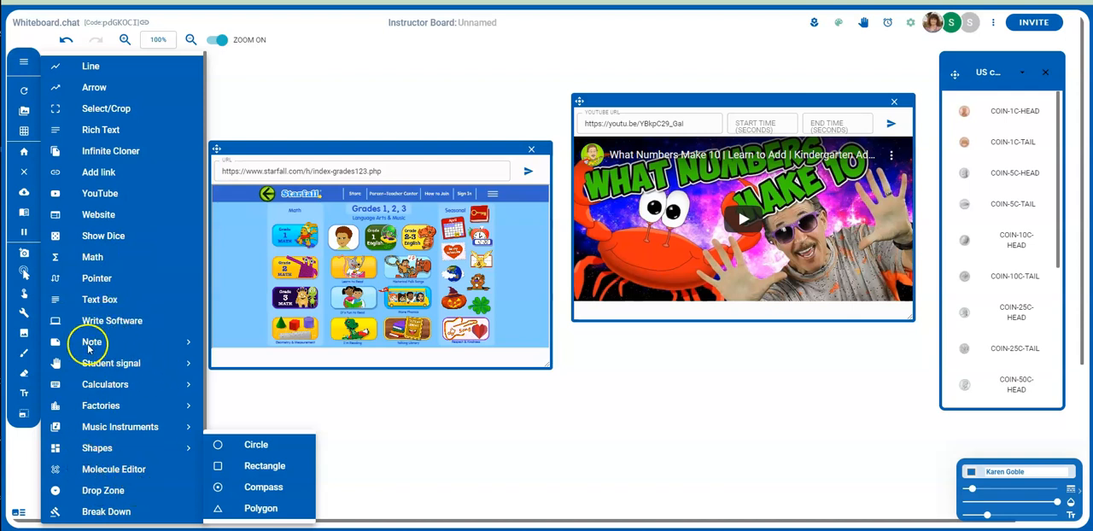
Step: Mark the Note tool as a favourite and display its colour options
click(182, 345)
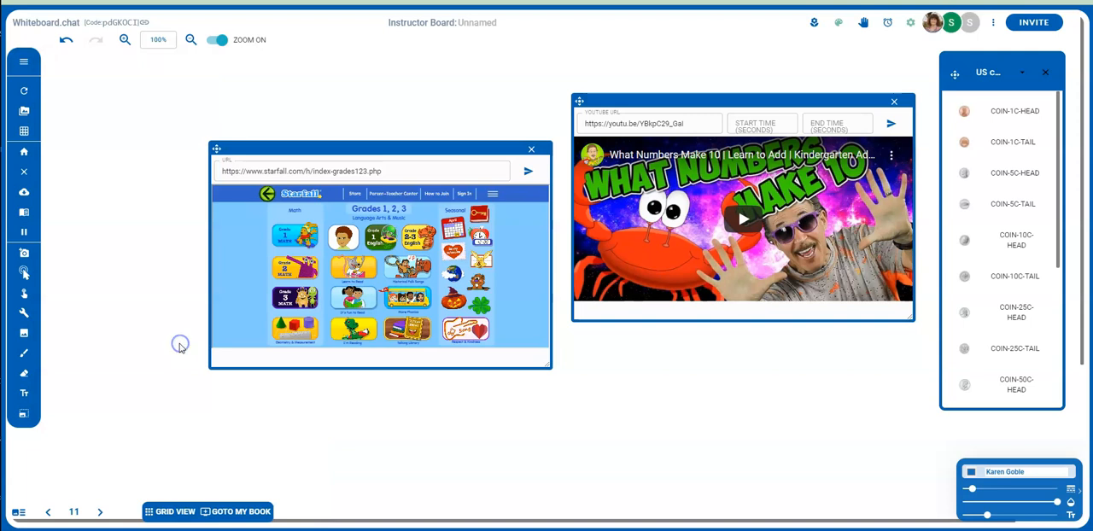
click(26, 309)
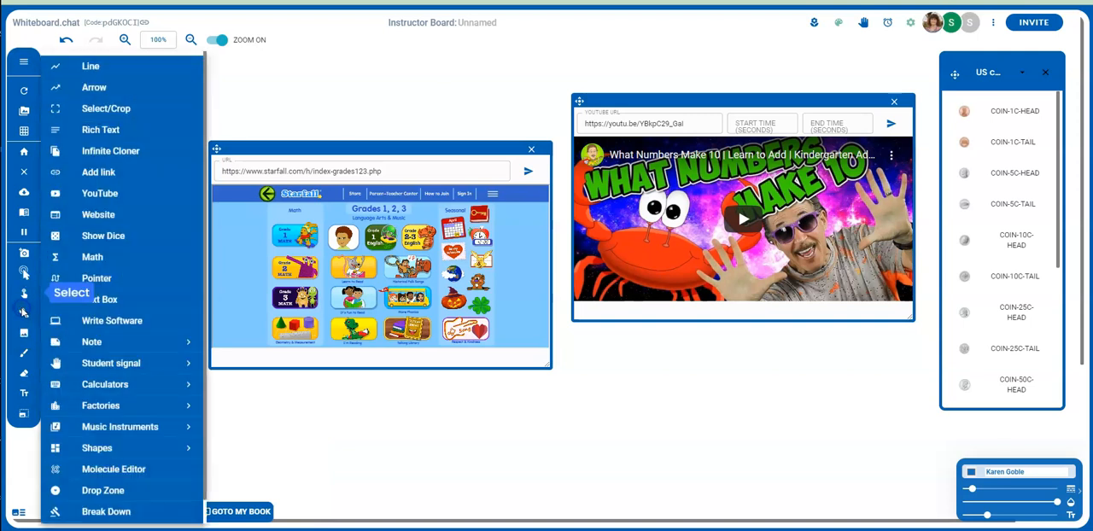
click(179, 343)
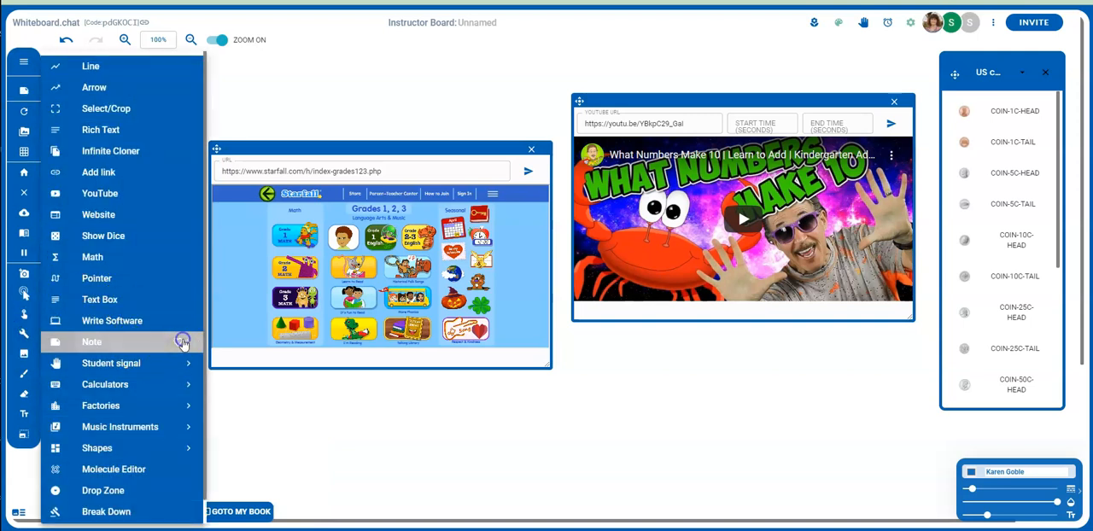
mouse_move(187, 344)
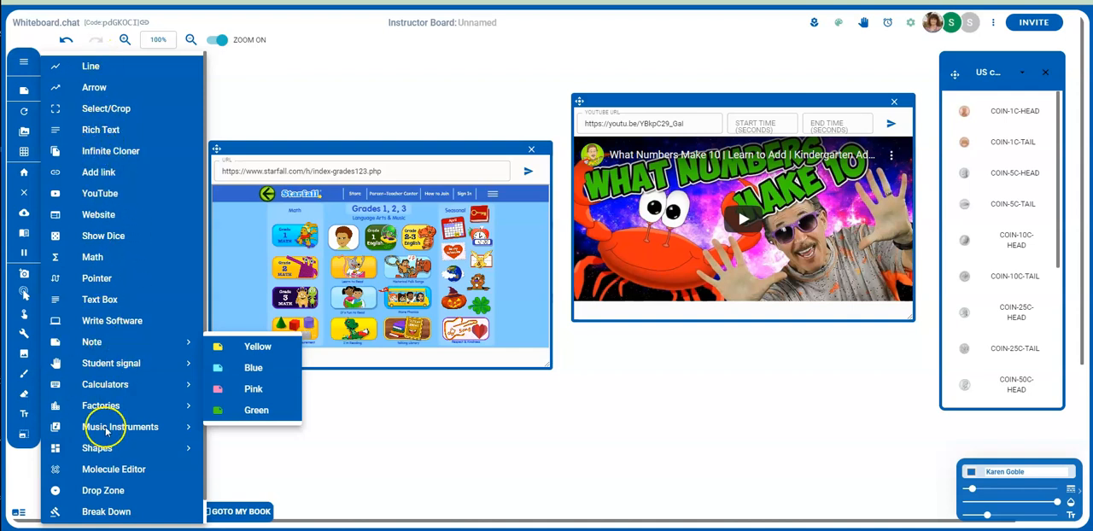
Step: Show the dice on the board, trying rolls with one die and with a second die added
click(97, 238)
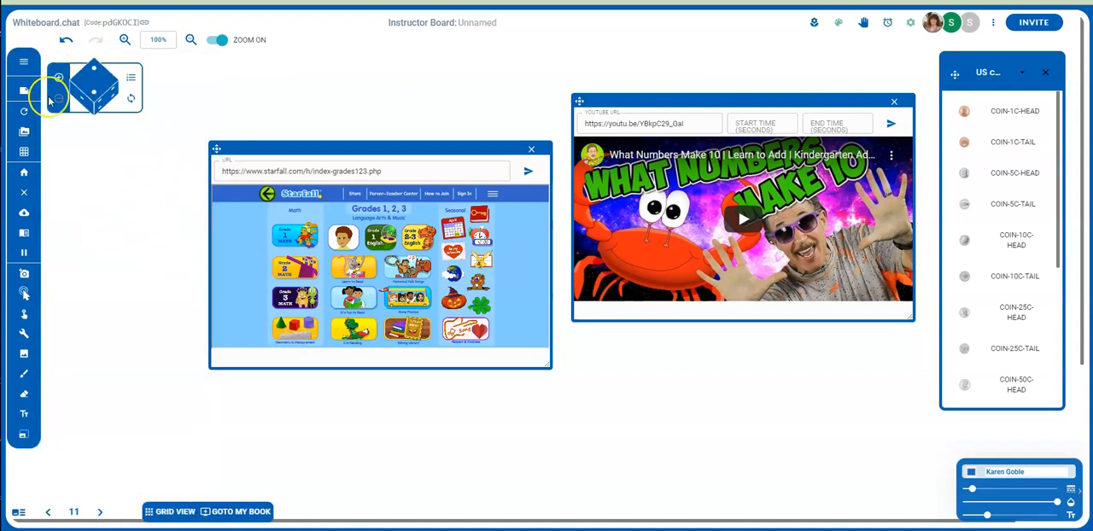
click(131, 100)
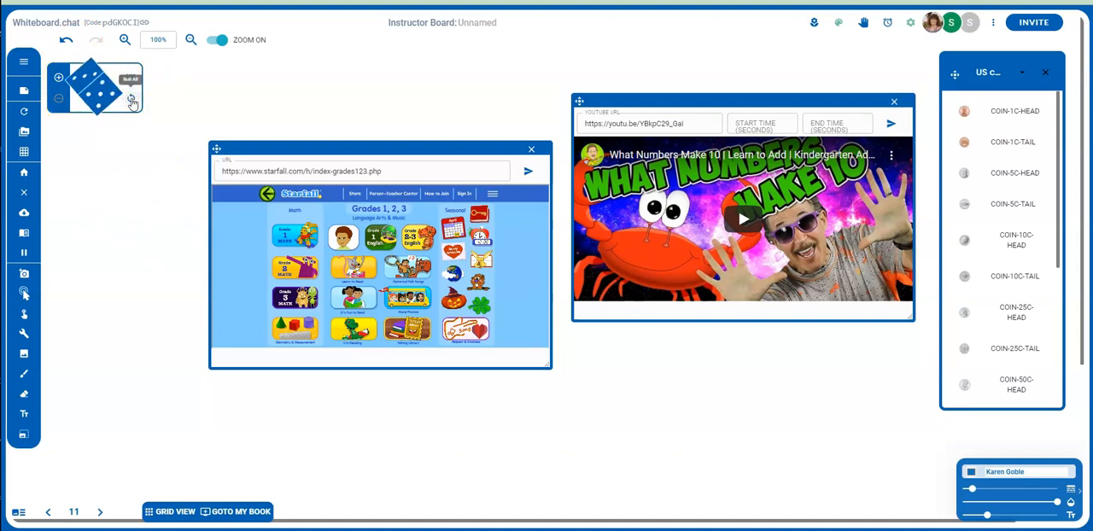
click(131, 99)
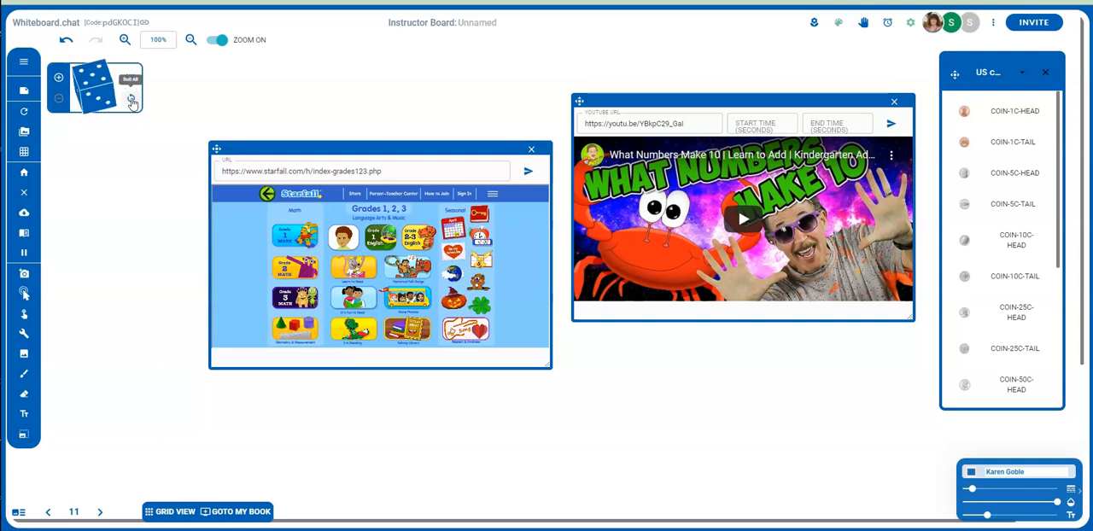
click(58, 78)
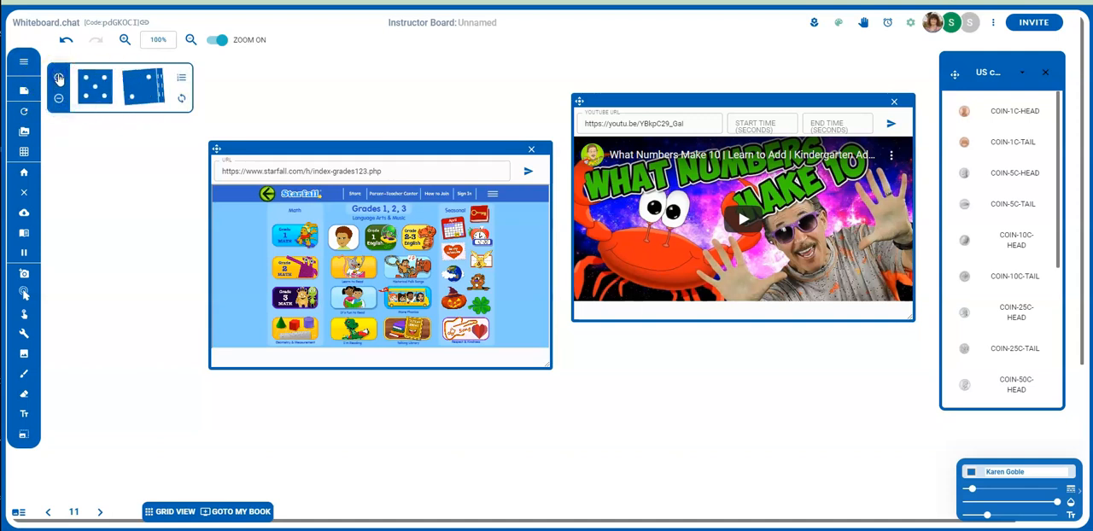
click(181, 100)
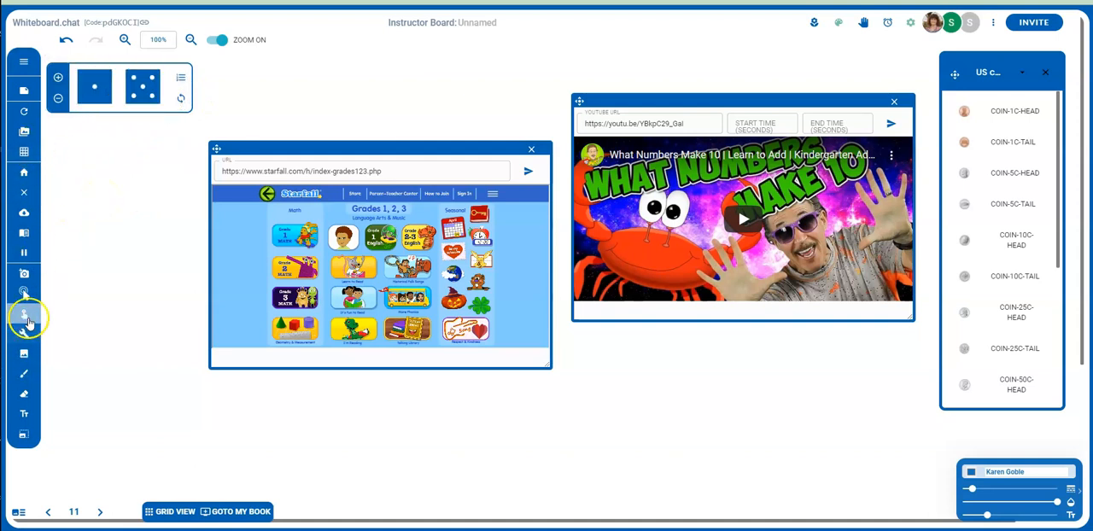
Step: Bring up the list of board tools again
click(23, 335)
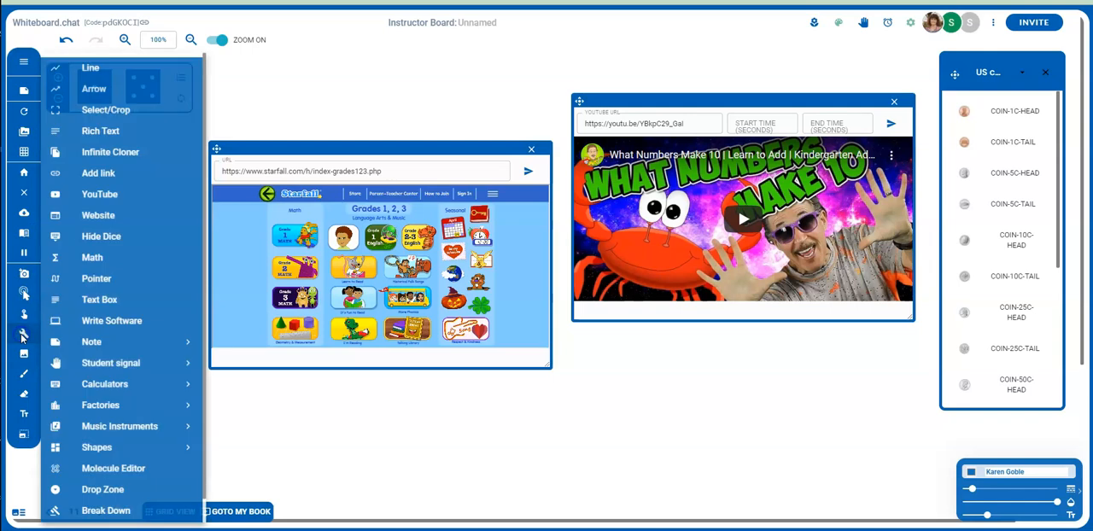